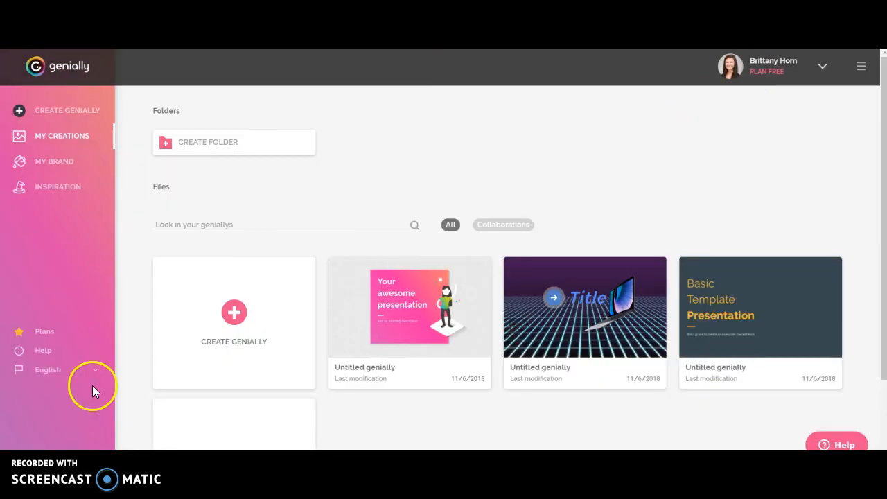
Start creating a new genially and open the Dossier templates.
{"action": "left_click", "coordinate": [81, 113]}
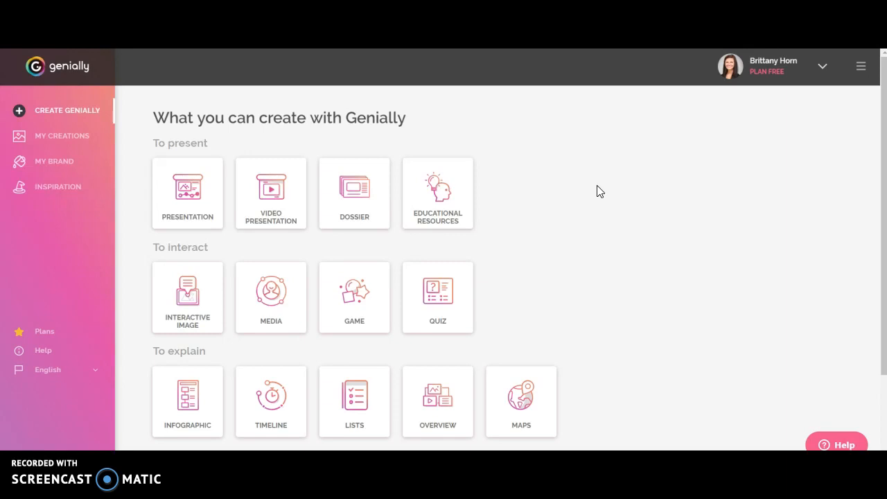
{"action": "scroll", "coordinate": [528, 280], "scroll_direction": "down", "scroll_amount": 1}
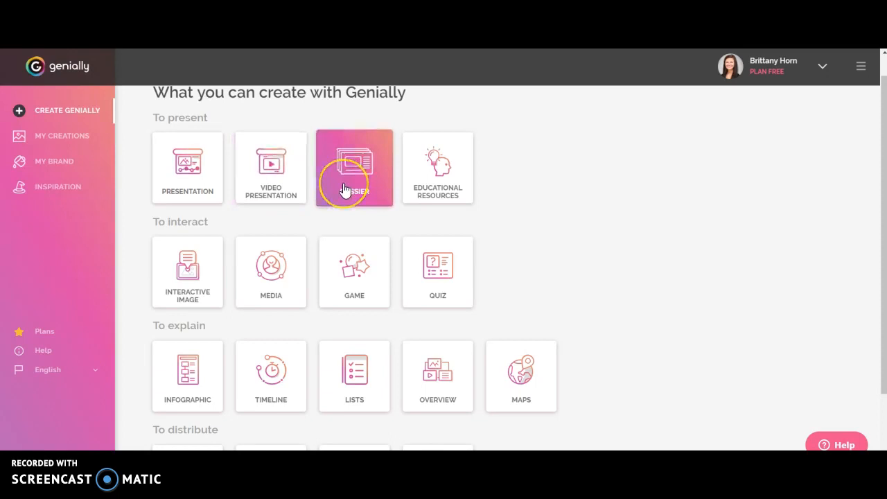
{"action": "left_click", "coordinate": [186, 395]}
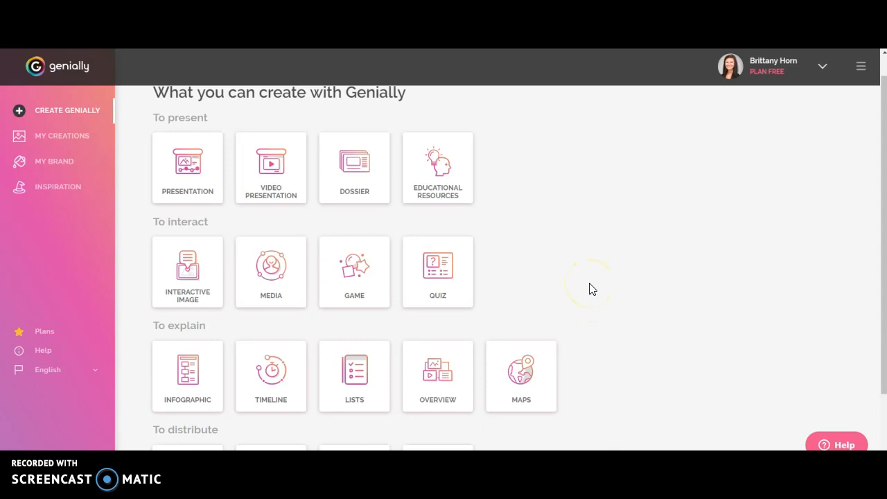
{"action": "left_click", "coordinate": [353, 191]}
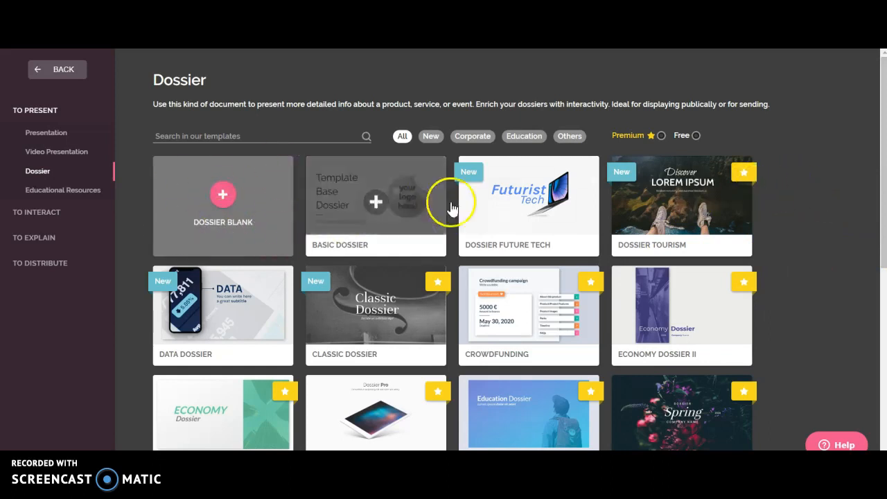
Preview the first pages of the Dossier Future Tech template and use it for the new genially.
{"action": "left_click", "coordinate": [545, 198]}
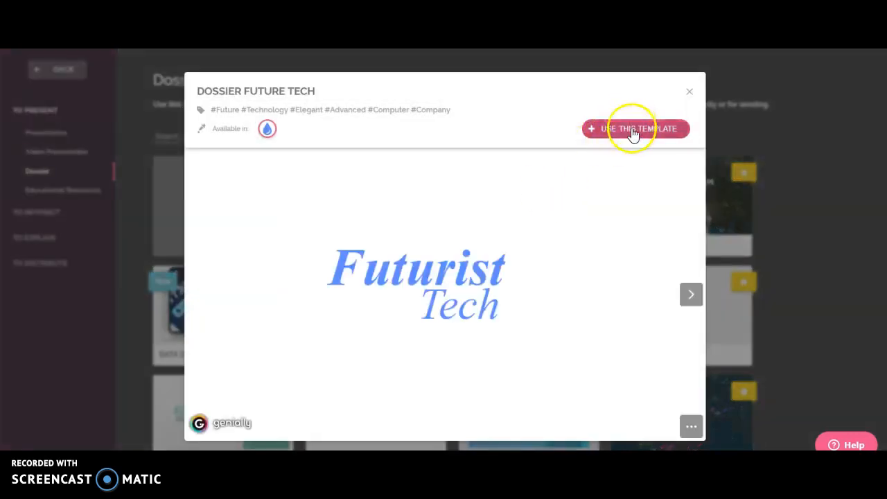
{"action": "left_click", "coordinate": [691, 298]}
{"action": "left_click", "coordinate": [691, 297]}
{"action": "left_click", "coordinate": [619, 128]}
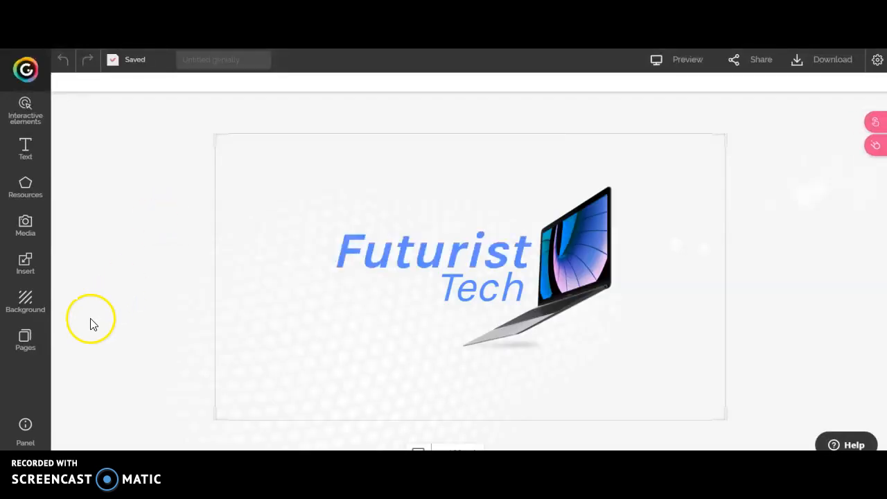
Delete the pages 1 IMG 2 ICONS and ICONS from the genially.
{"action": "left_click", "coordinate": [25, 340]}
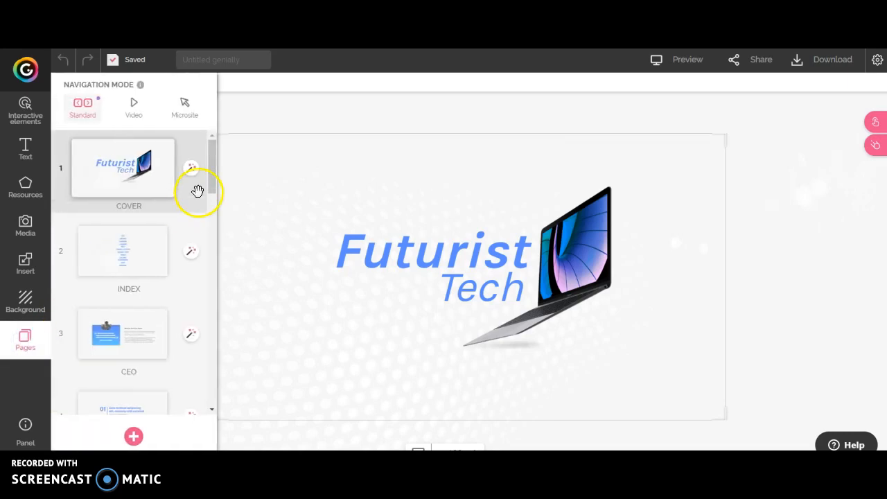
{"action": "scroll", "coordinate": [171, 277], "scroll_direction": "down", "scroll_amount": 10}
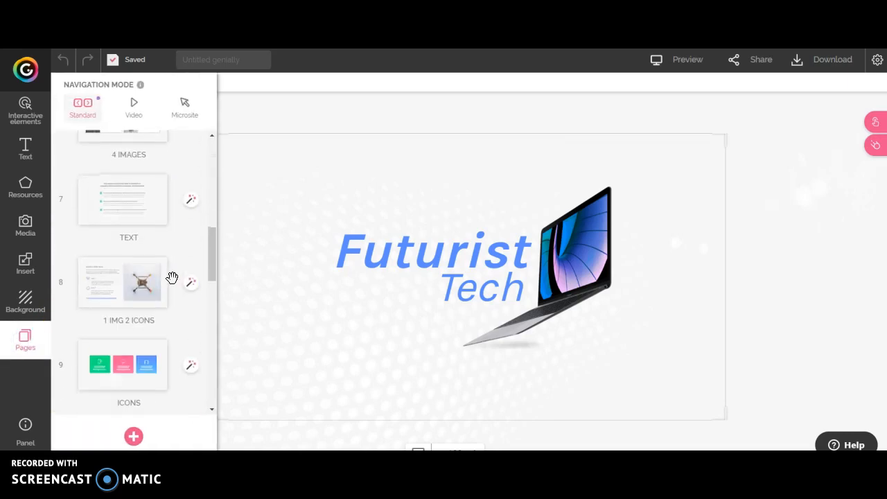
{"action": "left_click", "coordinate": [153, 170]}
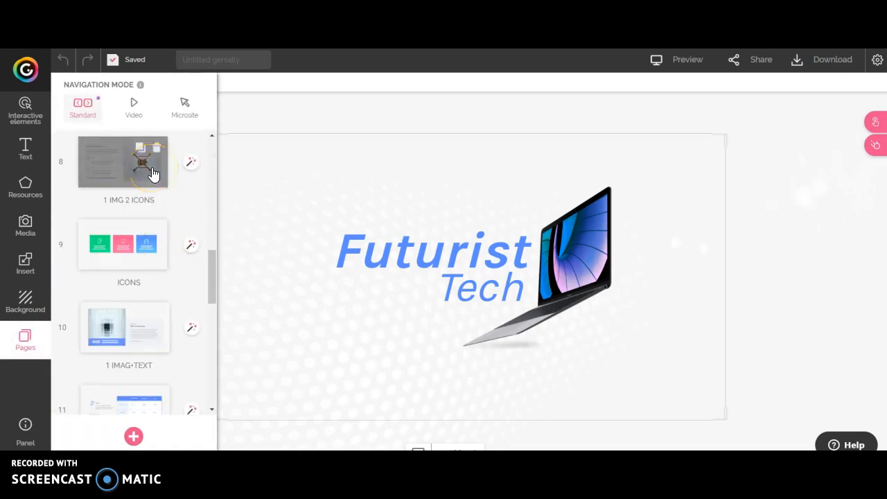
{"action": "left_click", "coordinate": [156, 150]}
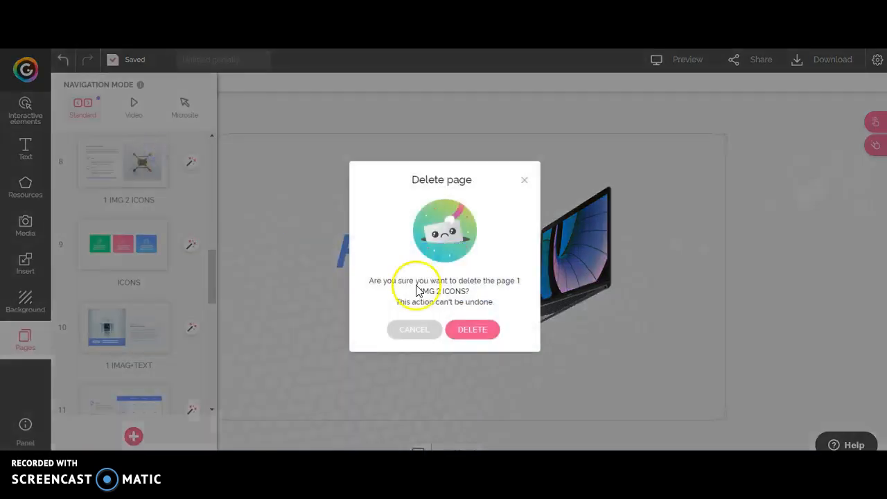
{"action": "left_click", "coordinate": [476, 331]}
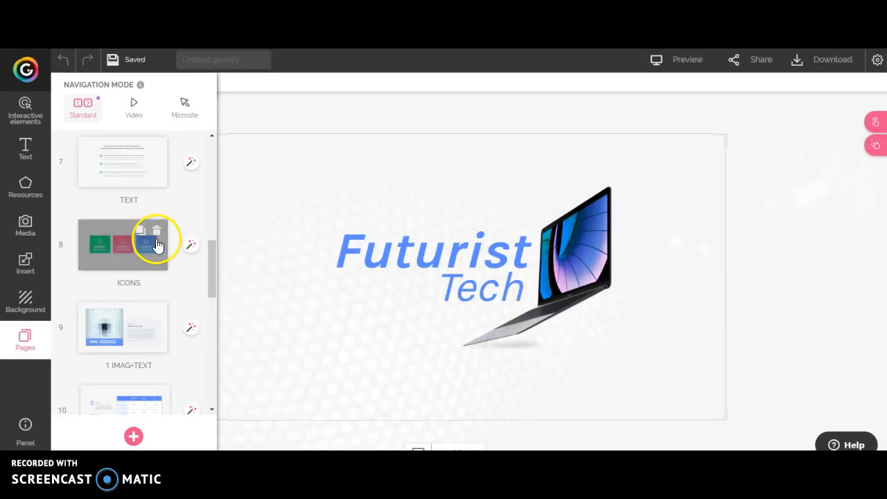
{"action": "left_click", "coordinate": [154, 229]}
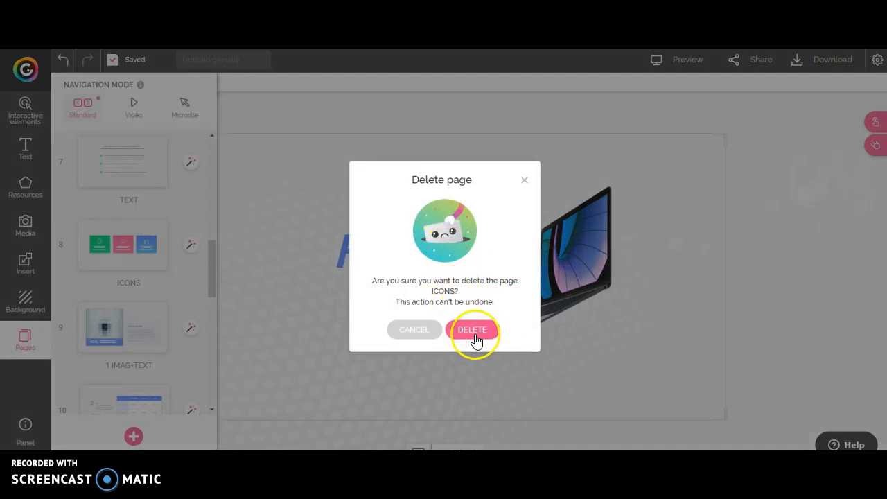
{"action": "left_click", "coordinate": [474, 331]}
Open the 1 IMAG+TEXT page and delete its large corridor image.
{"action": "mouse_move", "coordinate": [111, 333]}
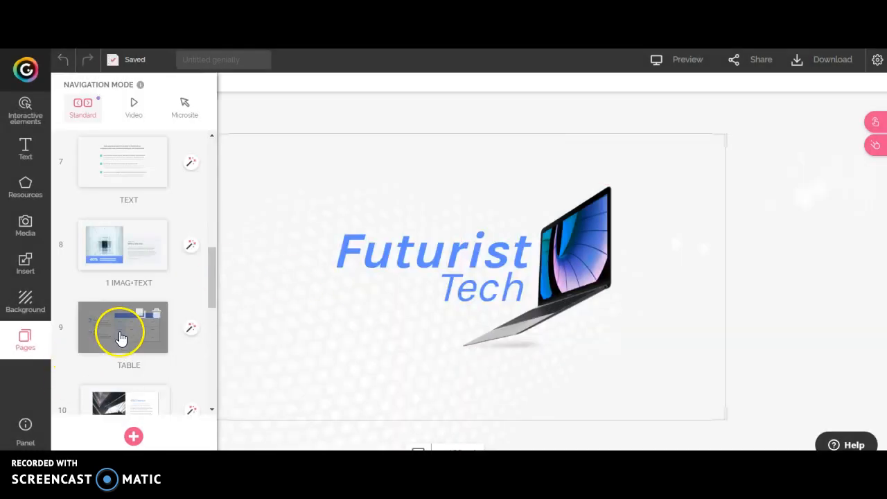
{"action": "left_click", "coordinate": [125, 246]}
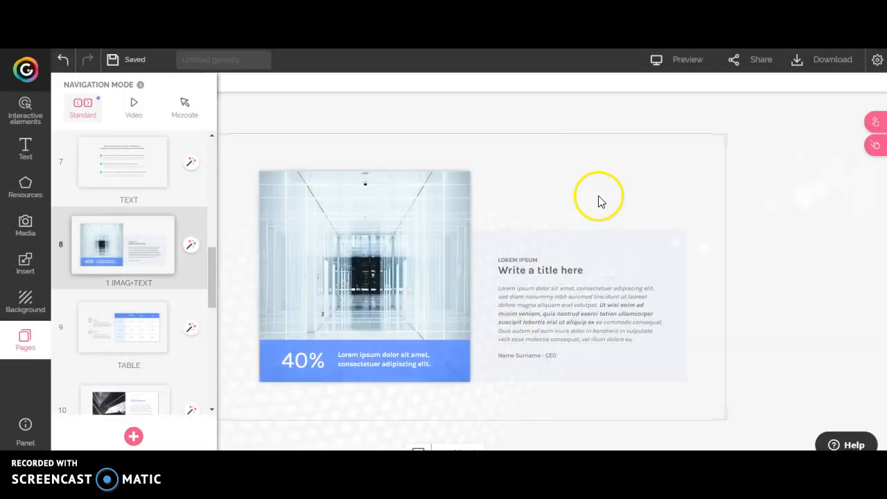
{"action": "left_click", "coordinate": [542, 270]}
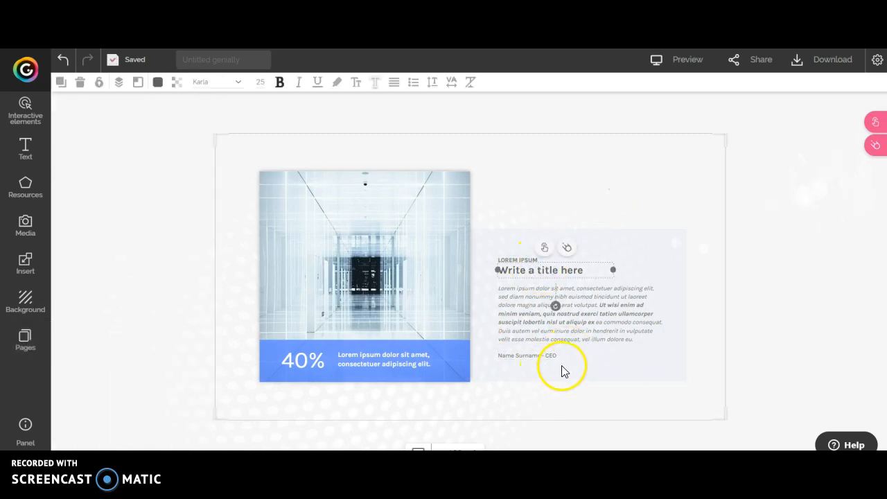
{"action": "left_click", "coordinate": [391, 269]}
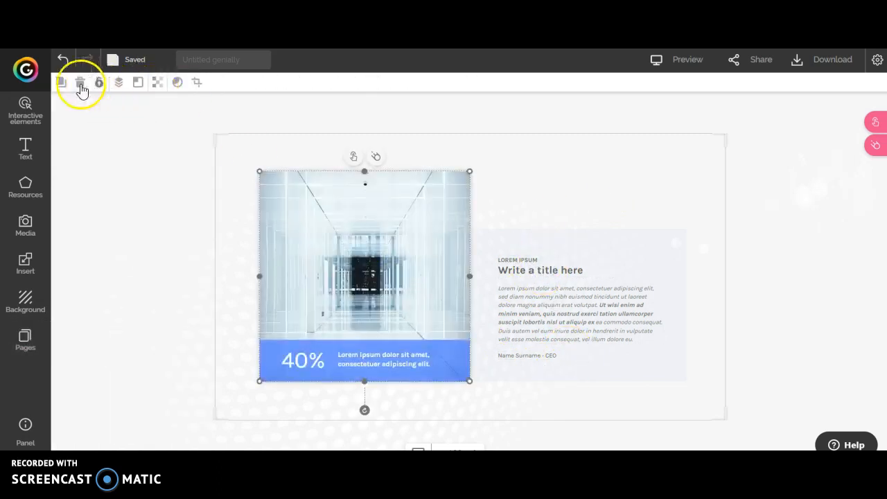
{"action": "left_click", "coordinate": [80, 84]}
Look over the media and text options, and set the blue smoke-cloud library picture as the page's canvas background.
{"action": "left_click", "coordinate": [27, 229]}
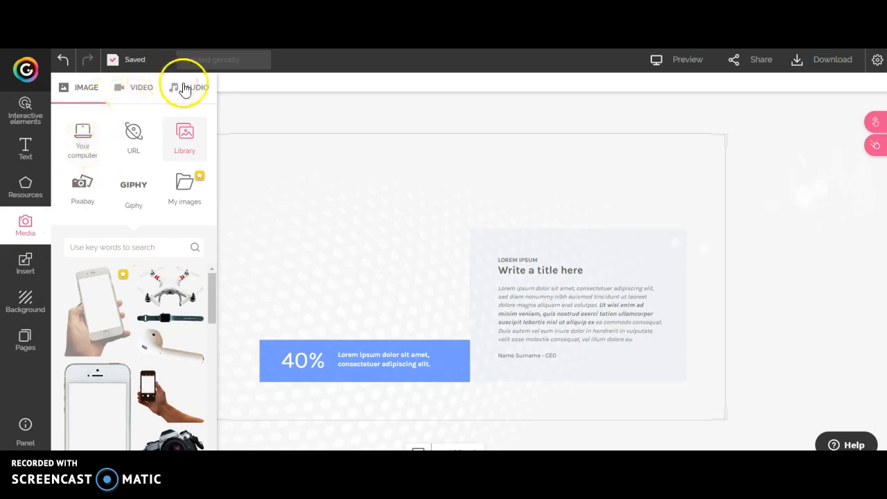
{"action": "left_click", "coordinate": [33, 150]}
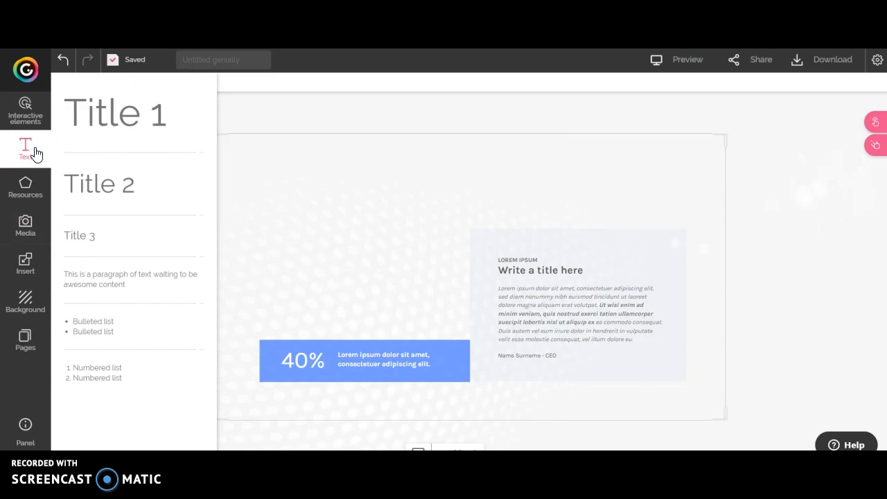
{"action": "left_click", "coordinate": [26, 305]}
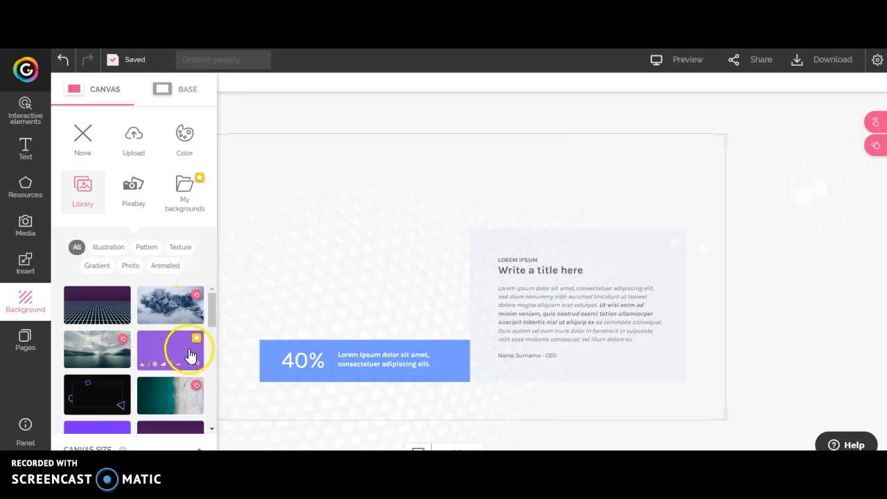
{"action": "left_click", "coordinate": [182, 316]}
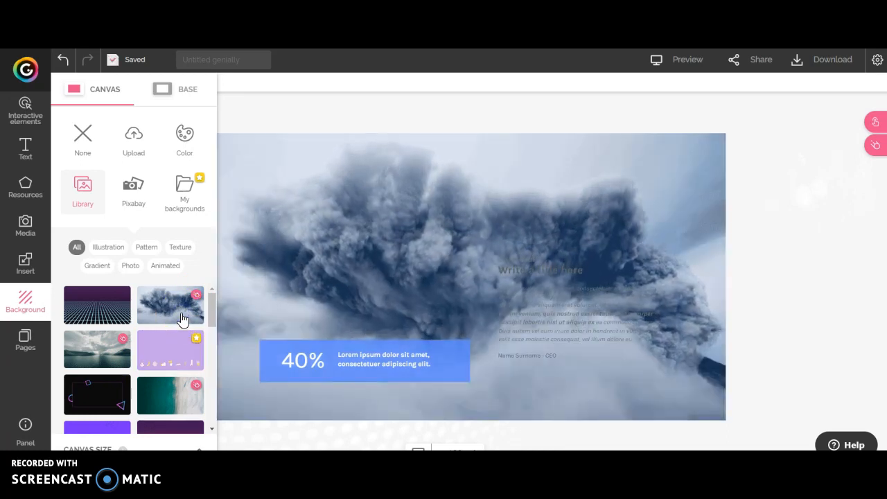
{"action": "left_click", "coordinate": [179, 317]}
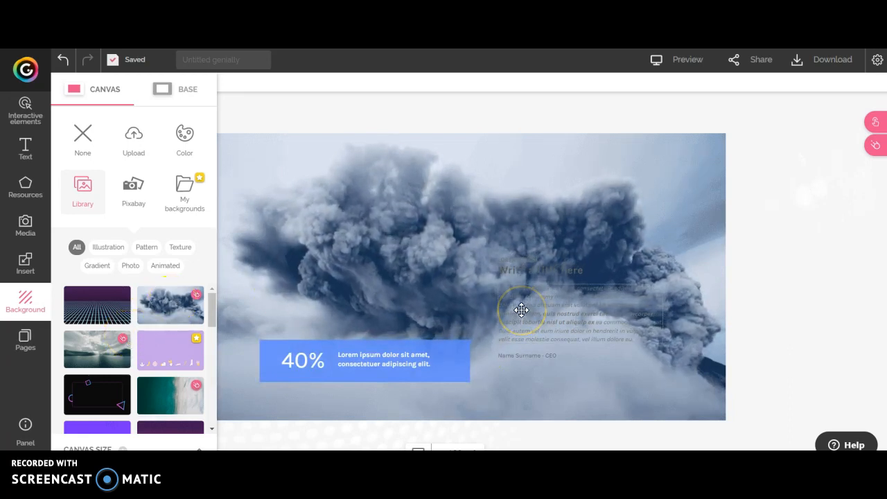
Replace the italic paragraph with "TEST" in yellow at size 55, and colour the "Write a title here" text yellow.
{"action": "left_click", "coordinate": [550, 300]}
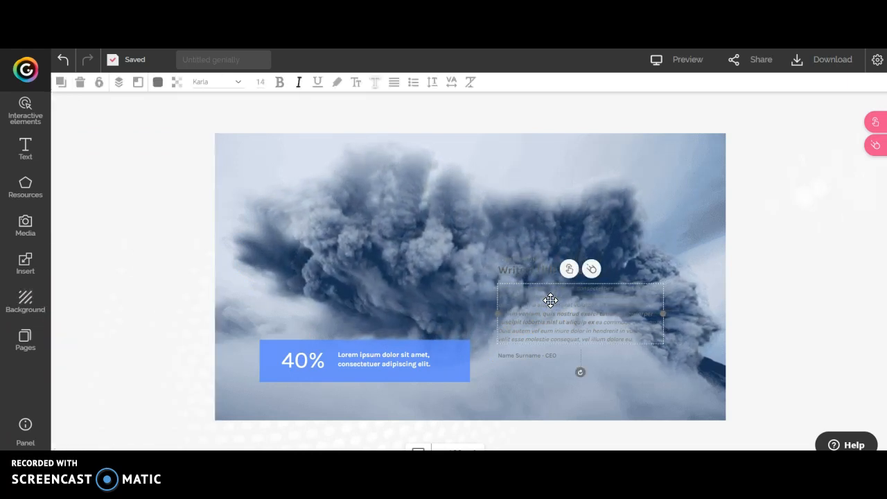
{"action": "left_click", "coordinate": [590, 271]}
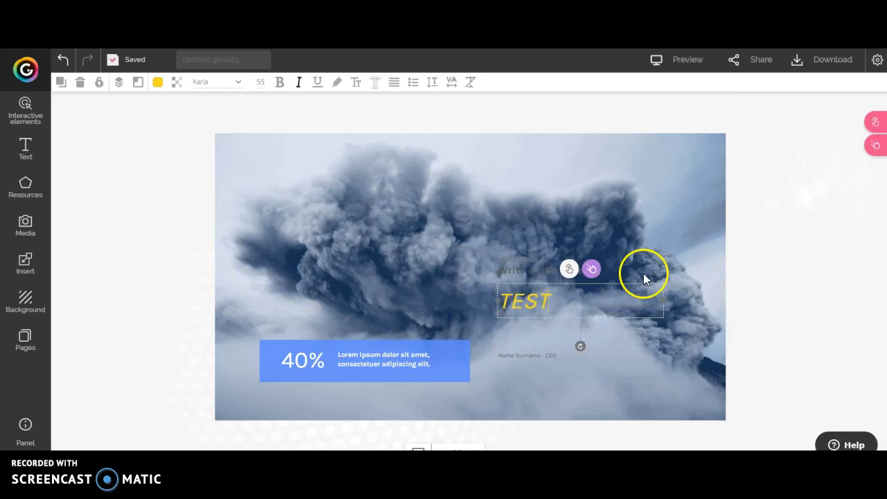
{"action": "left_click", "coordinate": [503, 267]}
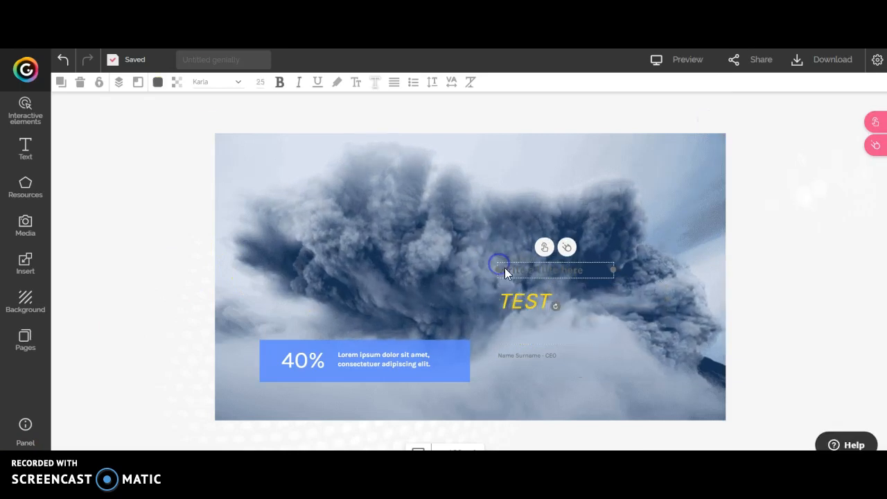
{"action": "left_click", "coordinate": [158, 83]}
{"action": "left_click", "coordinate": [173, 243]}
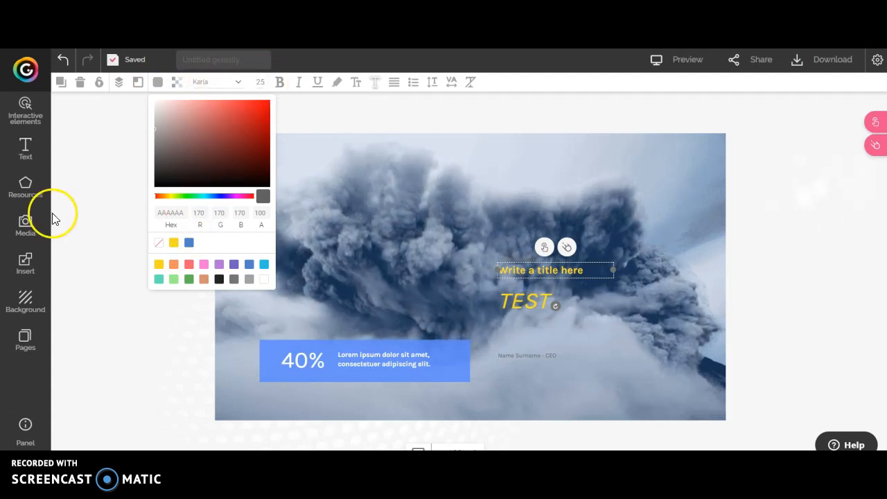
{"action": "left_click", "coordinate": [68, 233]}
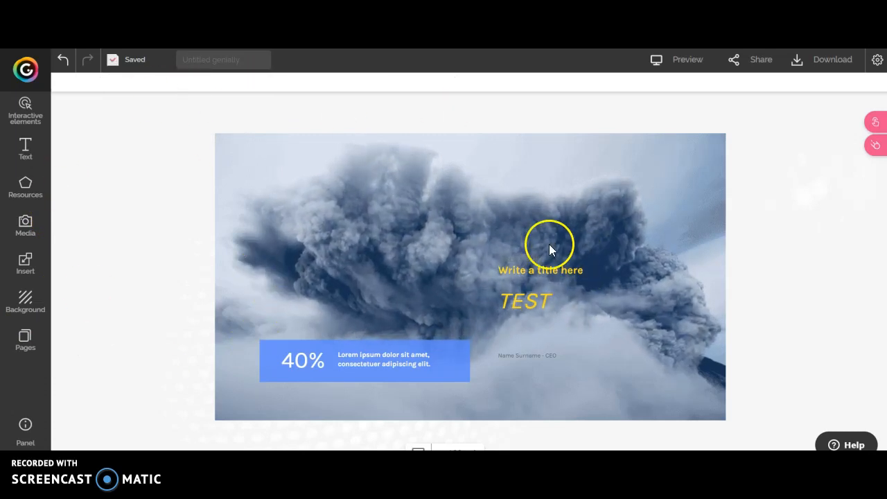
Preview the genially, saving it under the name TEST, and page forward through the next two pages.
{"action": "left_click", "coordinate": [688, 60]}
{"action": "left_click", "coordinate": [430, 252]}
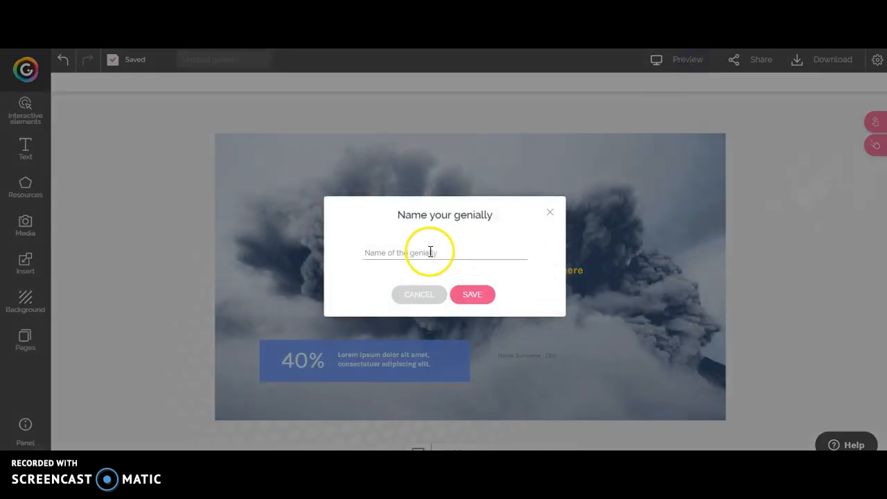
{"action": "type", "text": "TEST"}
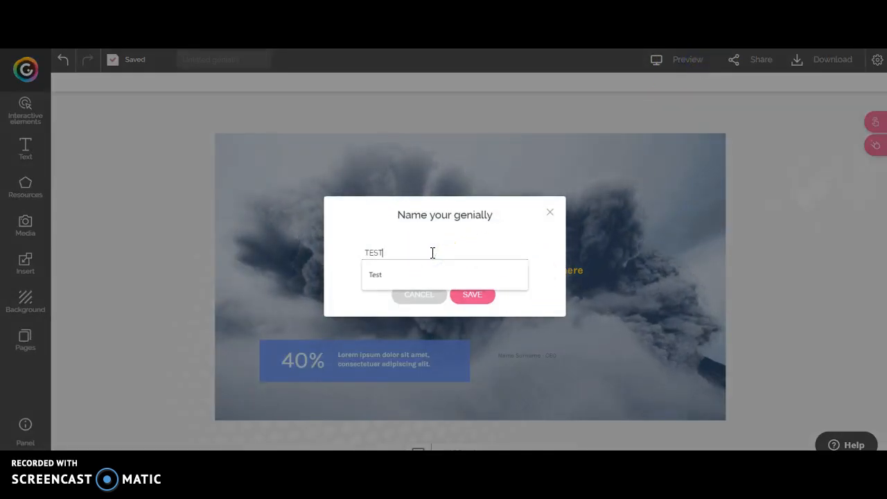
{"action": "left_click", "coordinate": [470, 294]}
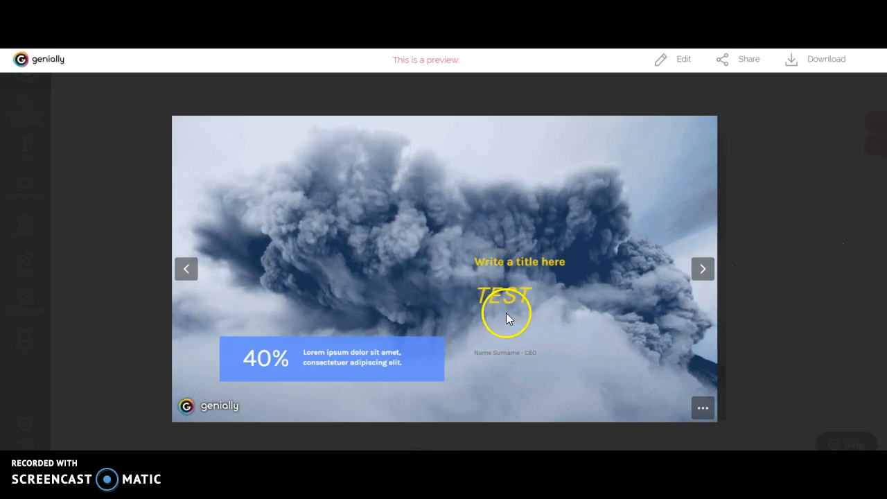
{"action": "left_click", "coordinate": [693, 275]}
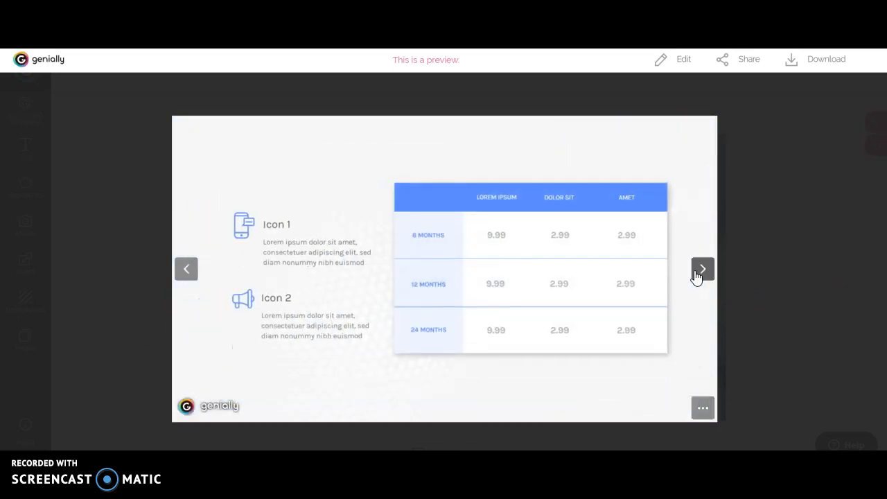
{"action": "left_click", "coordinate": [696, 274]}
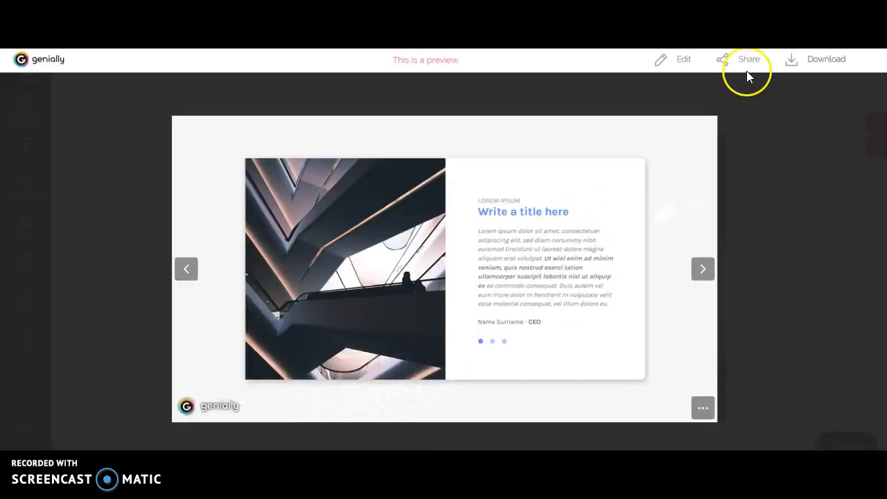
Review the genially's link-sharing options, and return from the preview to the editor.
{"action": "left_click", "coordinate": [738, 59]}
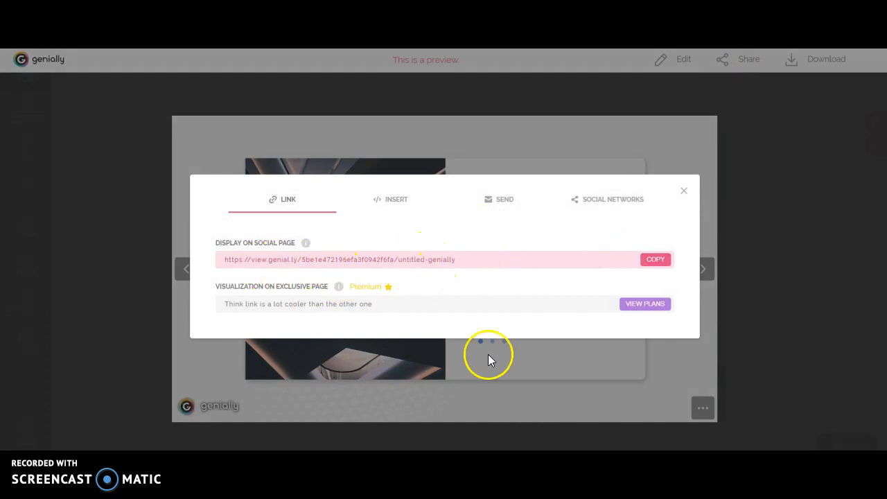
{"action": "left_click", "coordinate": [684, 191]}
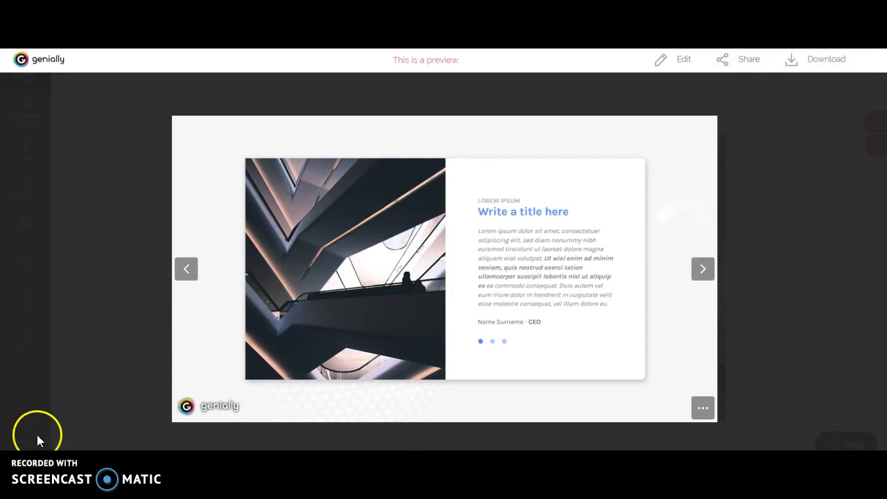
{"action": "left_click", "coordinate": [110, 280]}
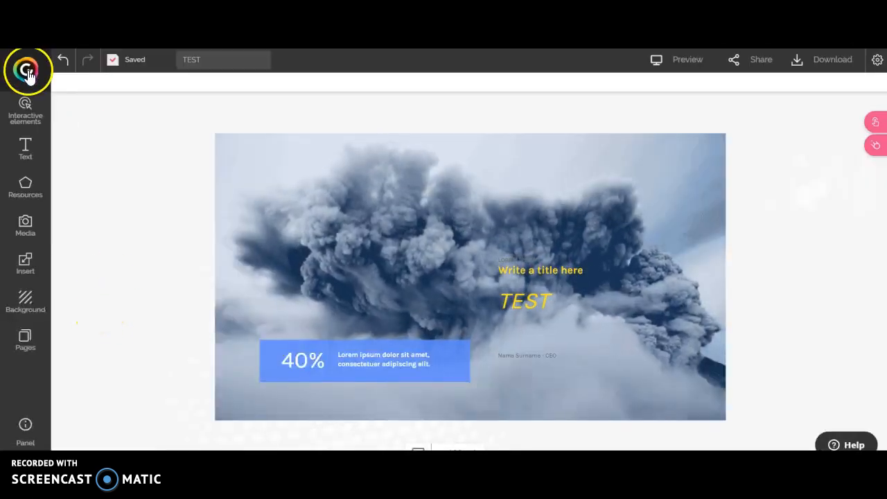